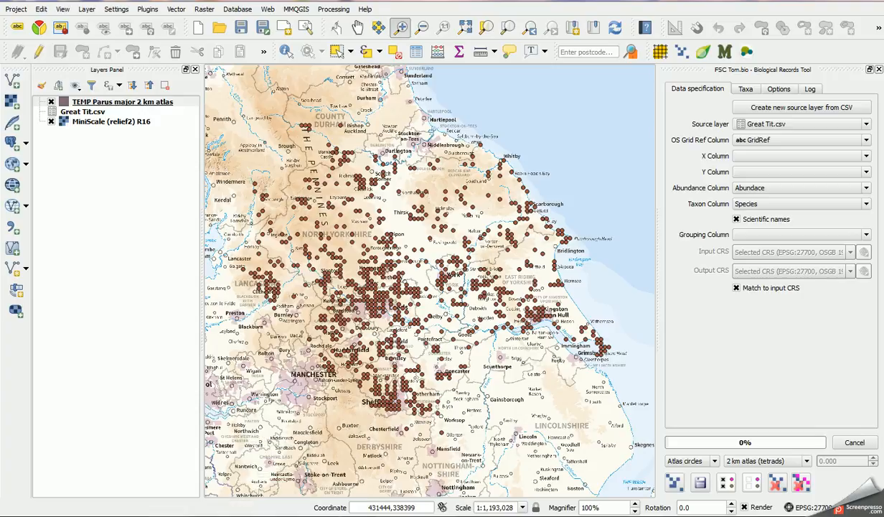
- Switch to the browser and look up the Boundary-Line product on the OS OpenData page, then return to QGIS
key(alt+Tab)
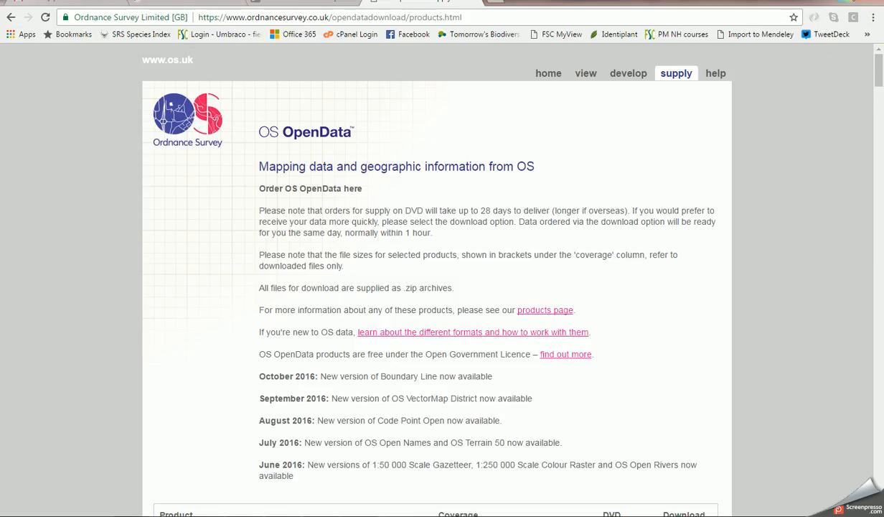
drag(880, 63, 880, 260)
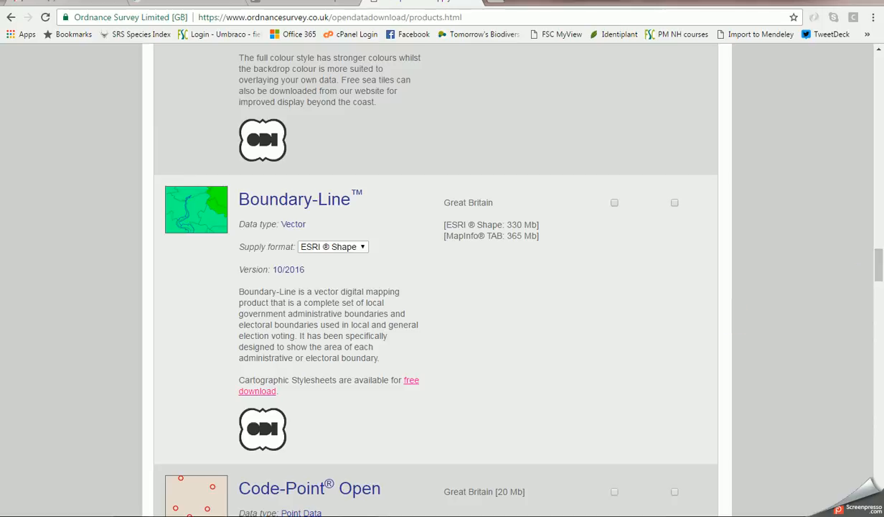
click(411, 515)
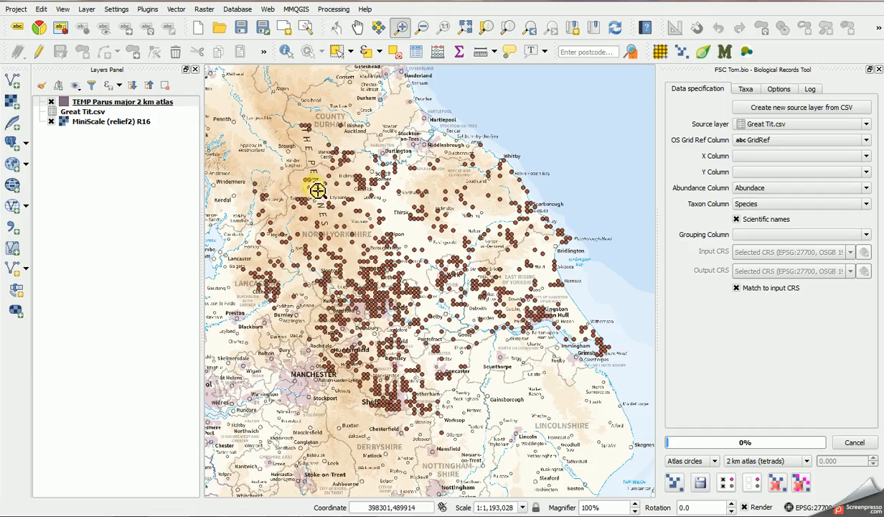
- Add the shapefile district_borough_unitary_region.shp from the YNU Birds folder as a vector layer
click(13, 82)
click(407, 204)
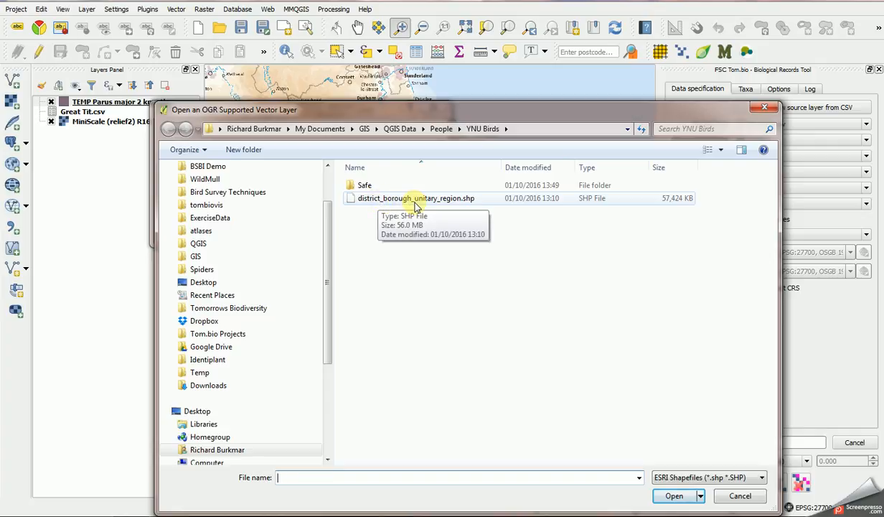
double_click(415, 203)
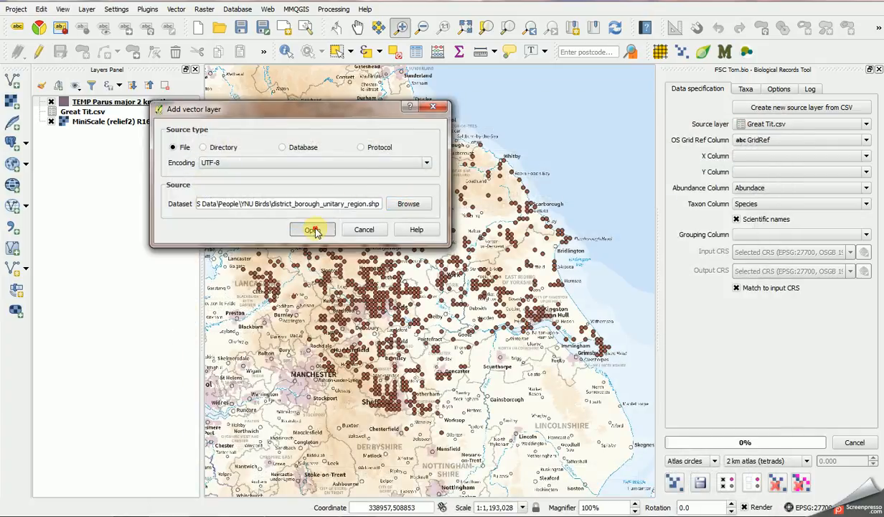
click(314, 229)
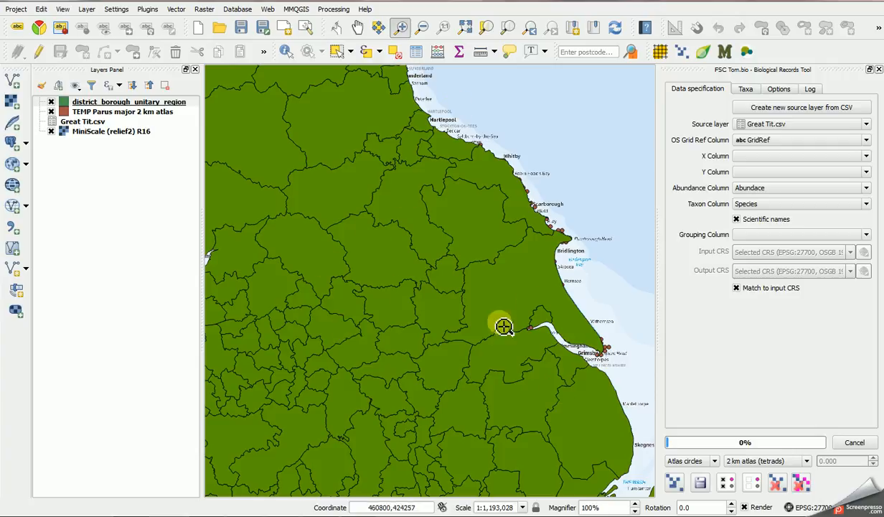
- Set the simple fill style of the district_borough_unitary_region layer to No Brush
click(132, 104)
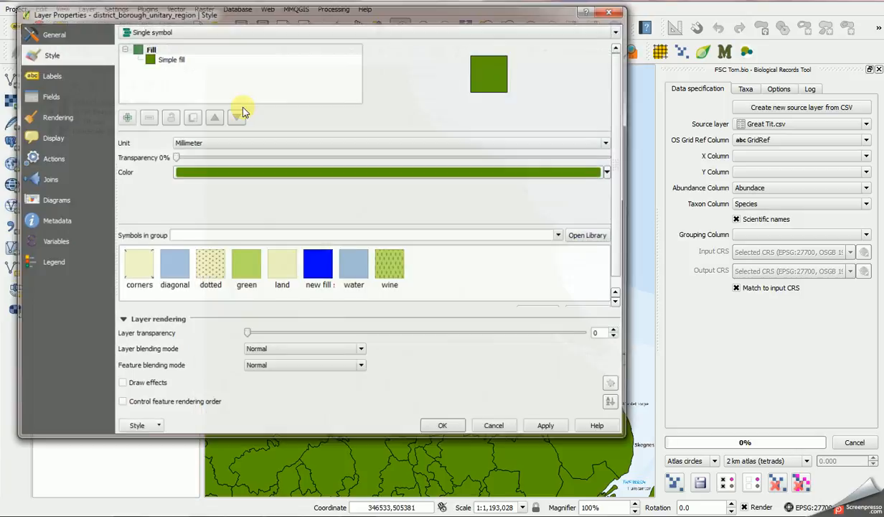
click(172, 58)
click(199, 206)
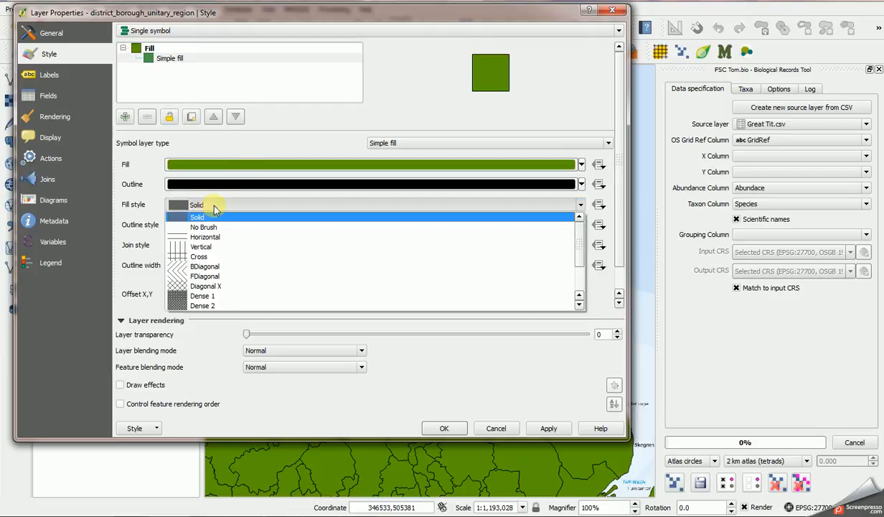
click(207, 222)
click(445, 428)
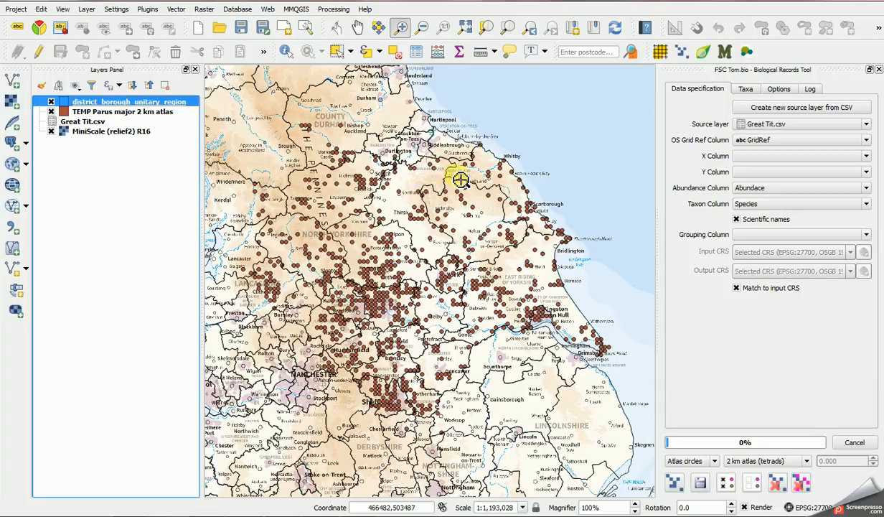
- Select all the district and unitary polygons that make up Yorkshire, from Hull and the east coast to the Pennines and Sheffield
click(335, 55)
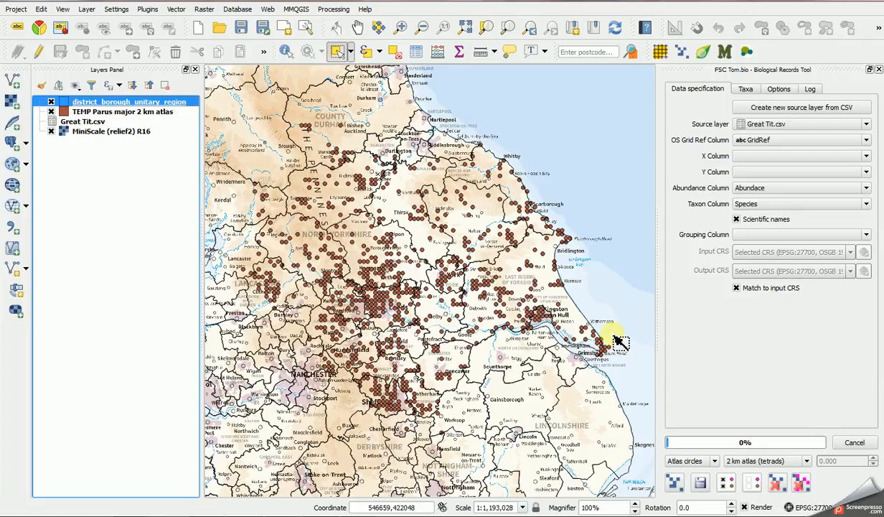
click(550, 326)
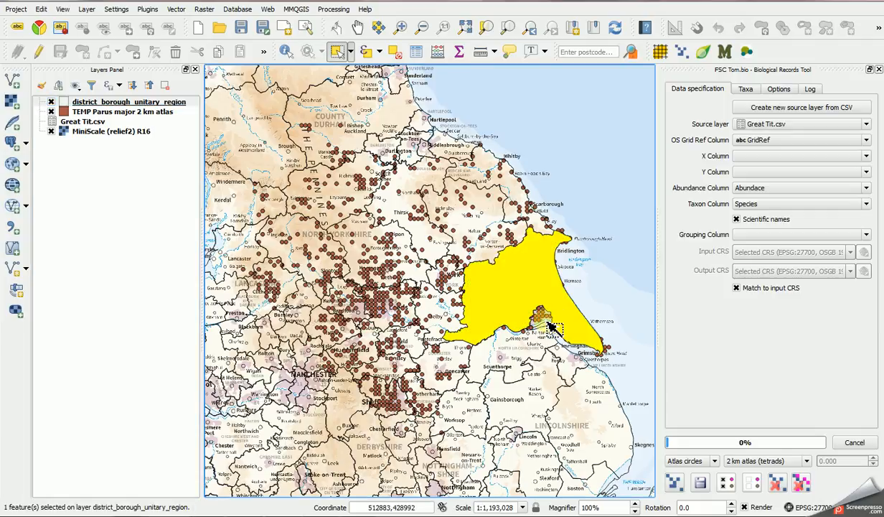
ctrl+click(547, 319)
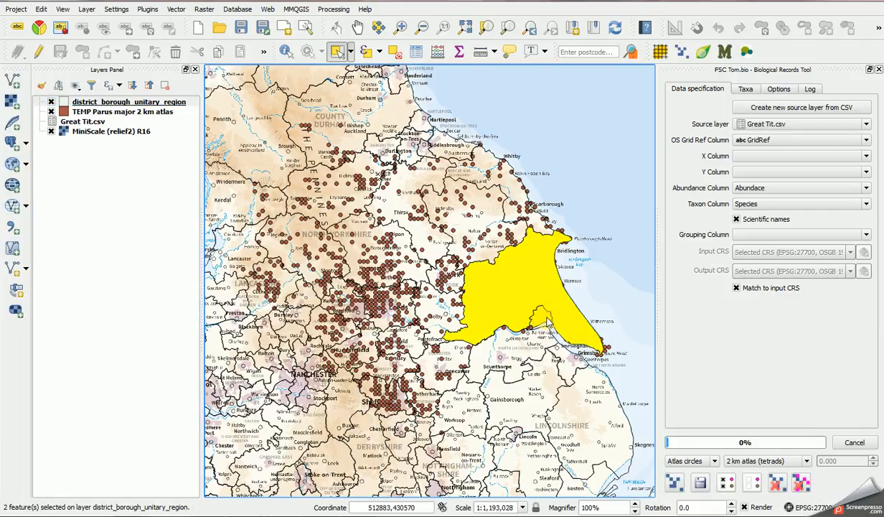
ctrl+click(521, 208)
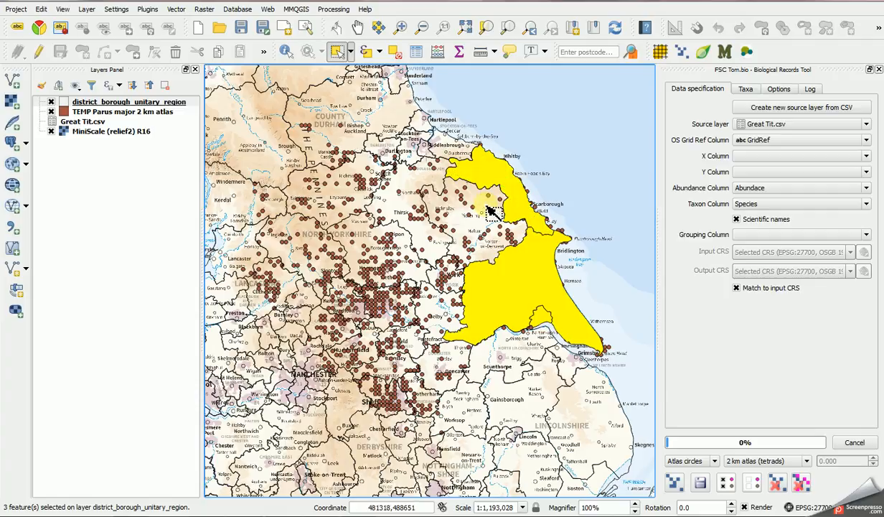
ctrl+click(489, 211)
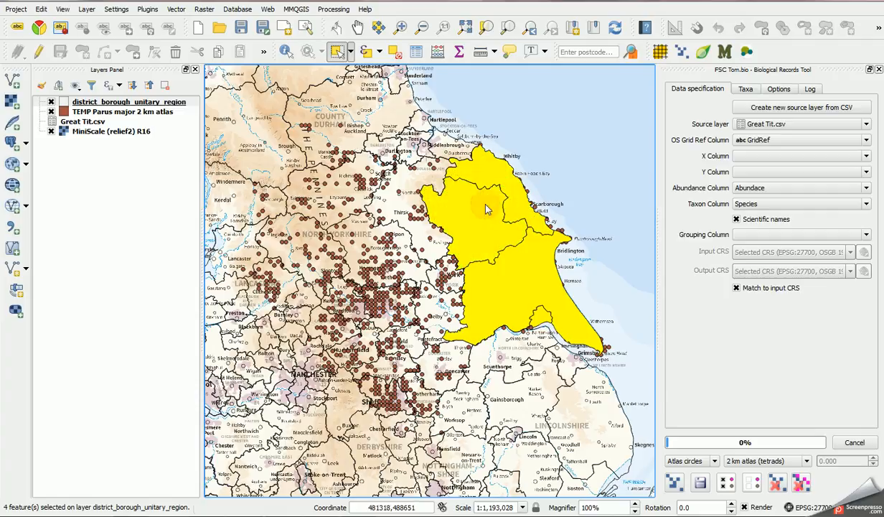
ctrl+click(399, 191)
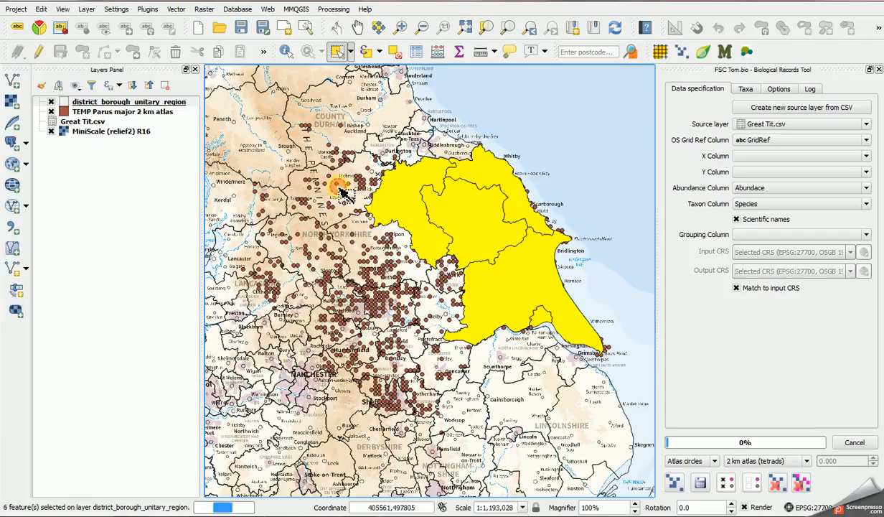
ctrl+click(340, 188)
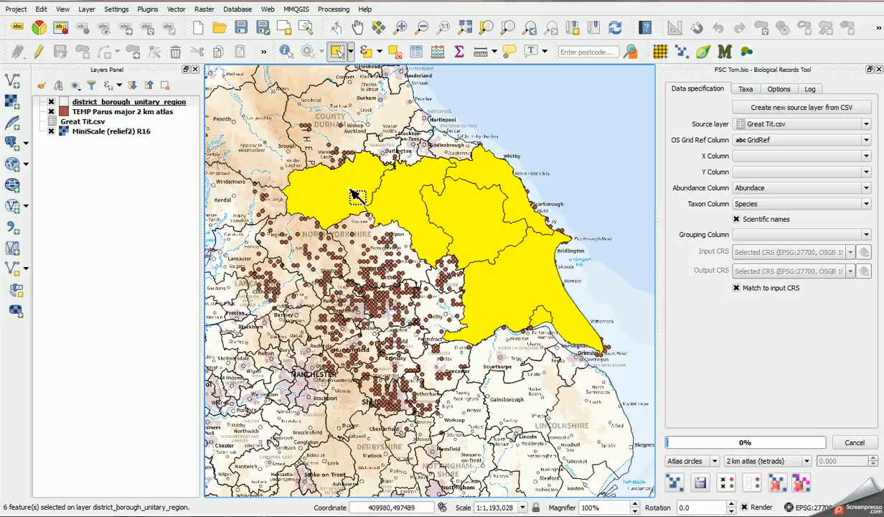
ctrl+click(305, 241)
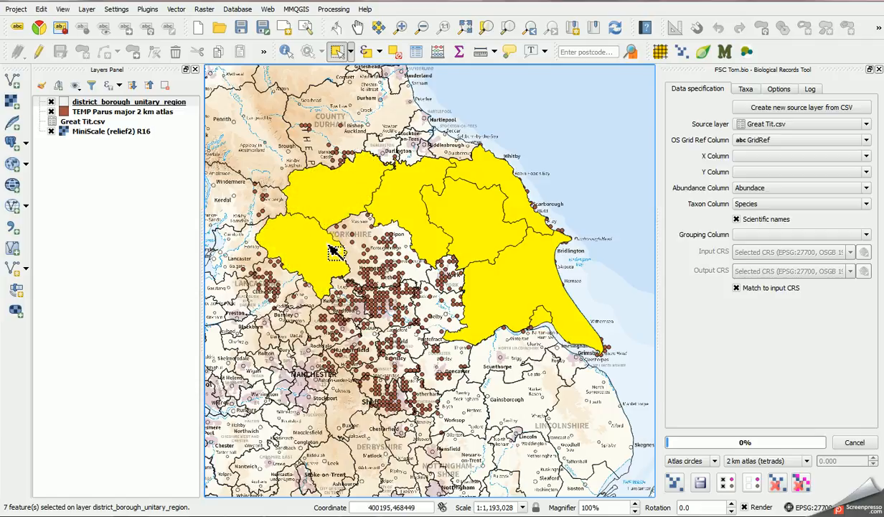
ctrl+click(345, 290)
ctrl+click(322, 326)
ctrl+click(361, 355)
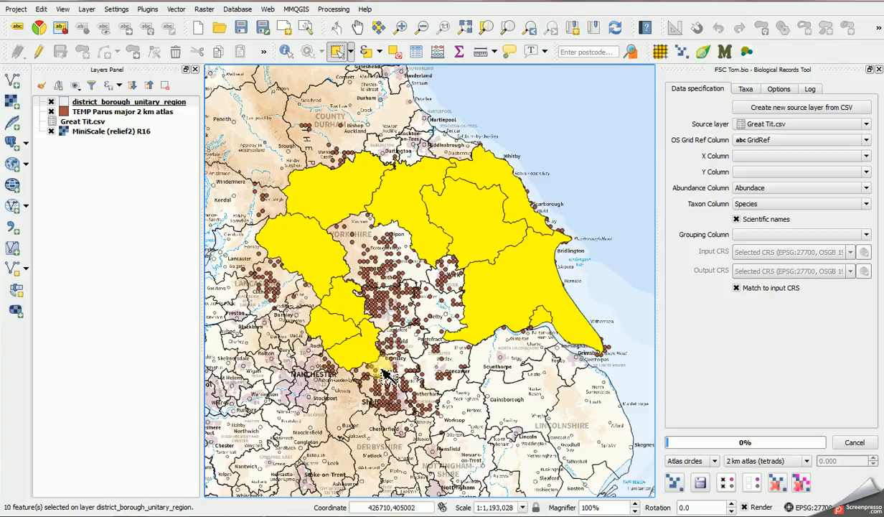
ctrl+click(392, 367)
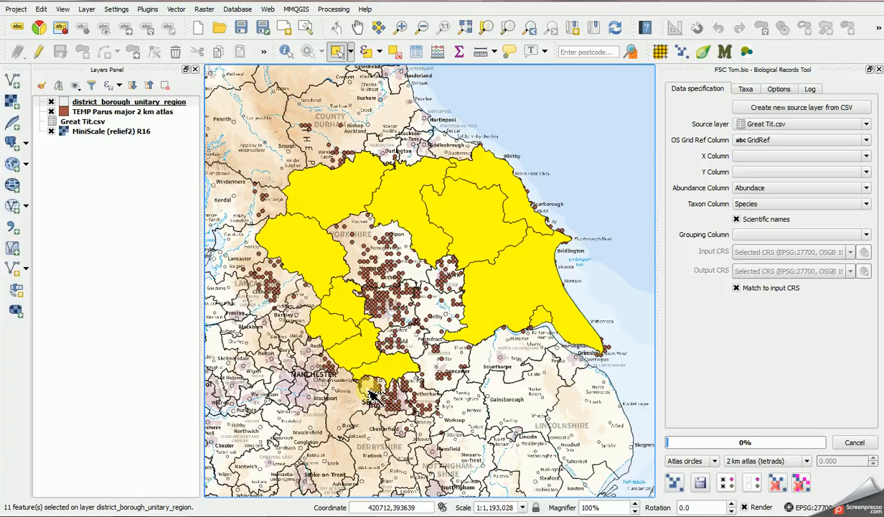
ctrl+click(371, 395)
ctrl+click(420, 384)
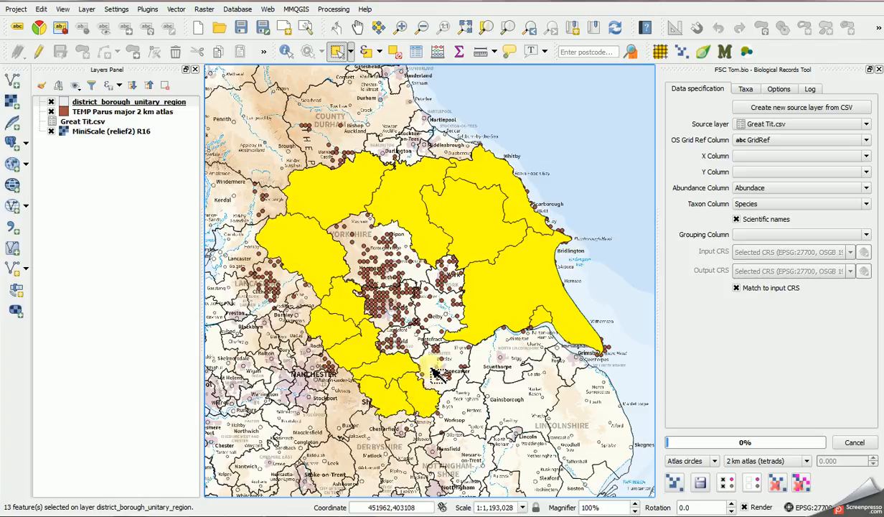
ctrl+click(434, 373)
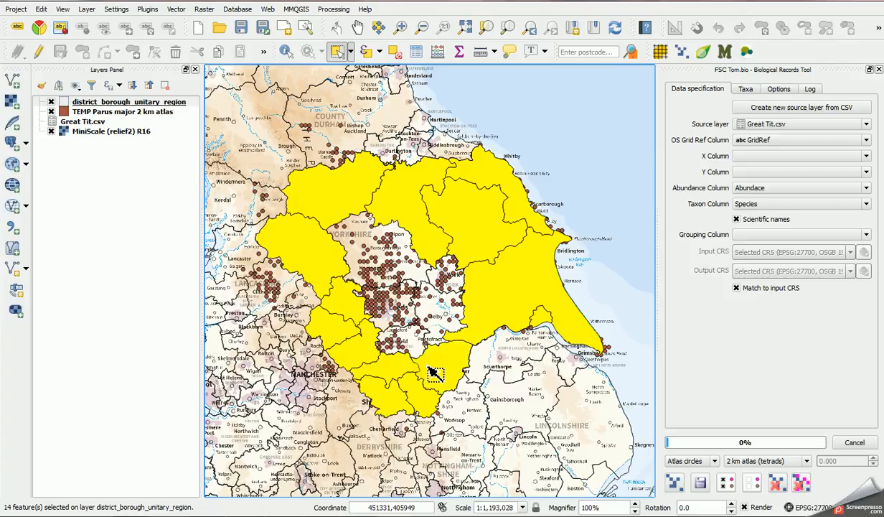
ctrl+click(423, 323)
ctrl+click(391, 319)
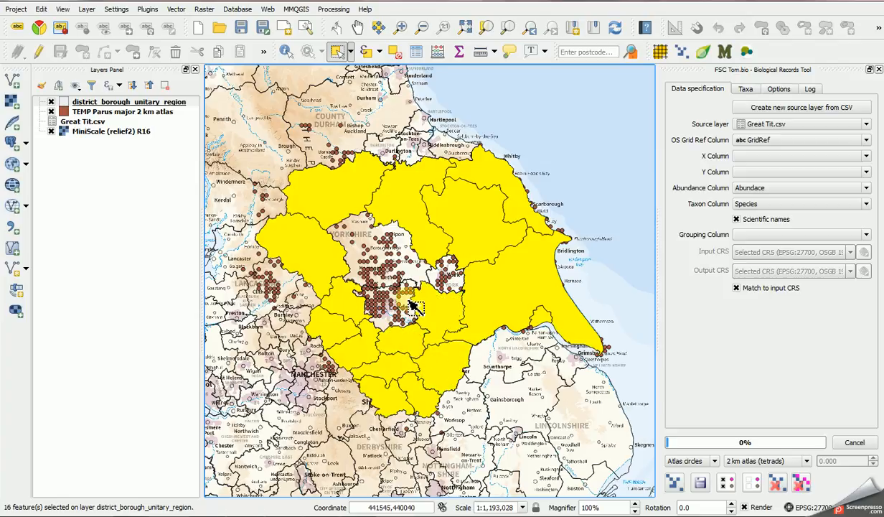
ctrl+click(405, 295)
ctrl+click(439, 285)
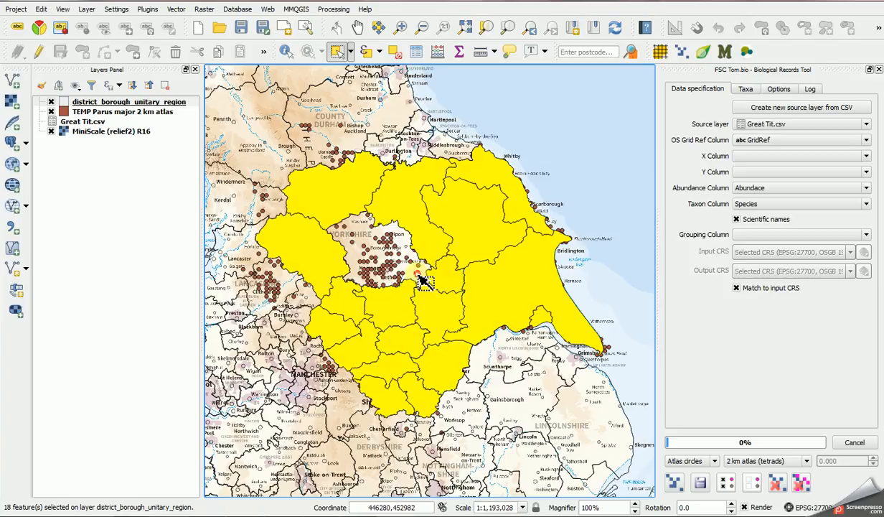
ctrl+click(419, 280)
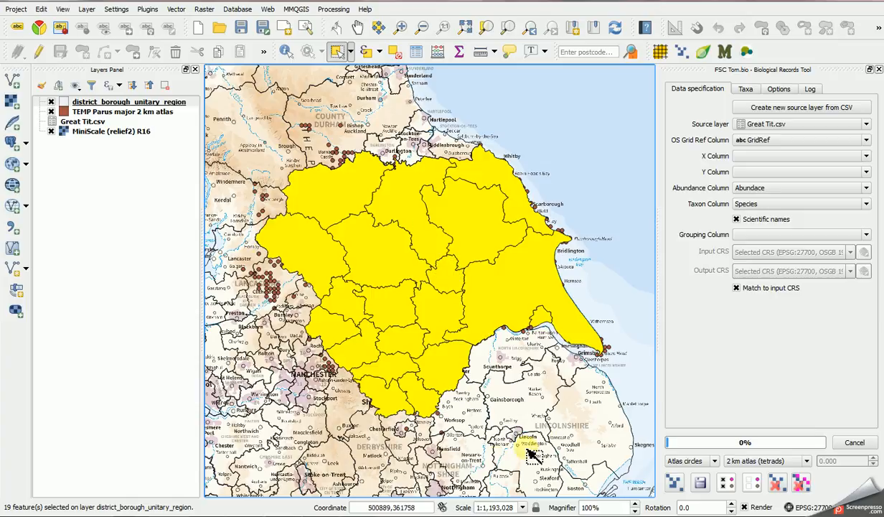
- Save only the selected features of the boundary layer as an ESRI Shapefile named "yorkshire distrct unitary" in the YNU Birds folder
click(108, 102)
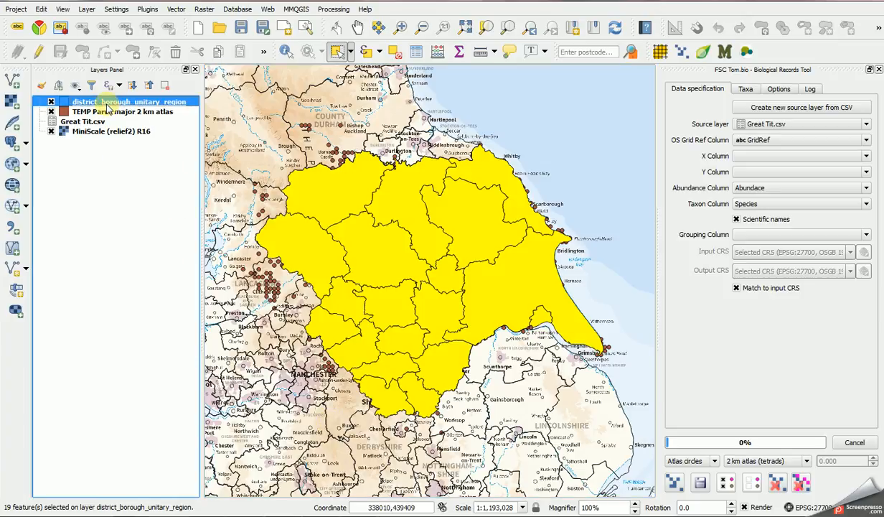
right_click(107, 105)
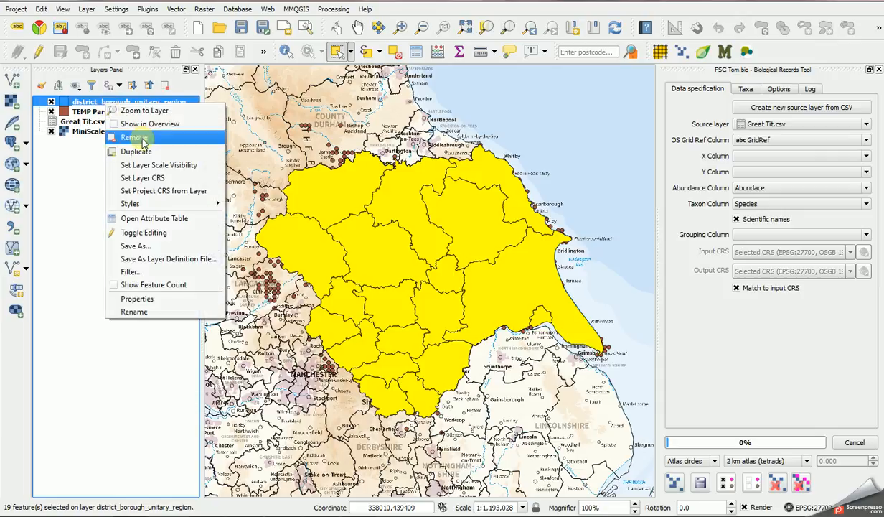
click(159, 246)
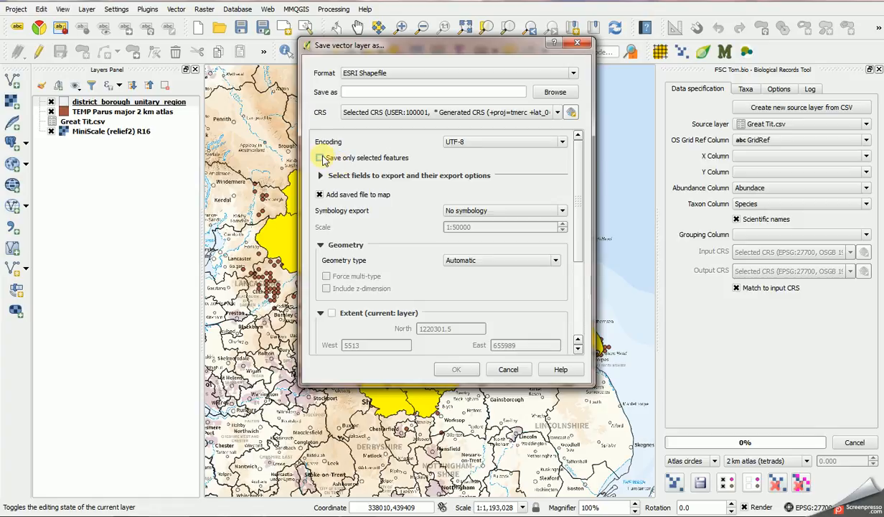
click(320, 158)
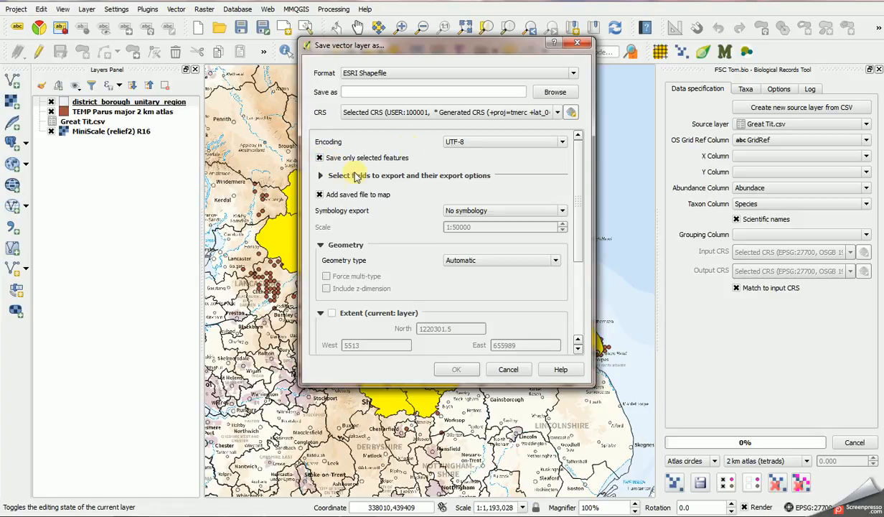
click(555, 93)
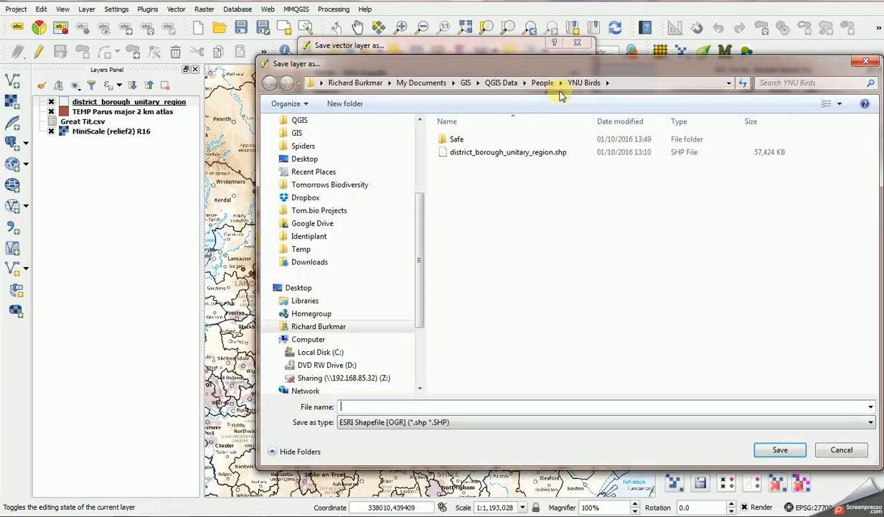
click(406, 408)
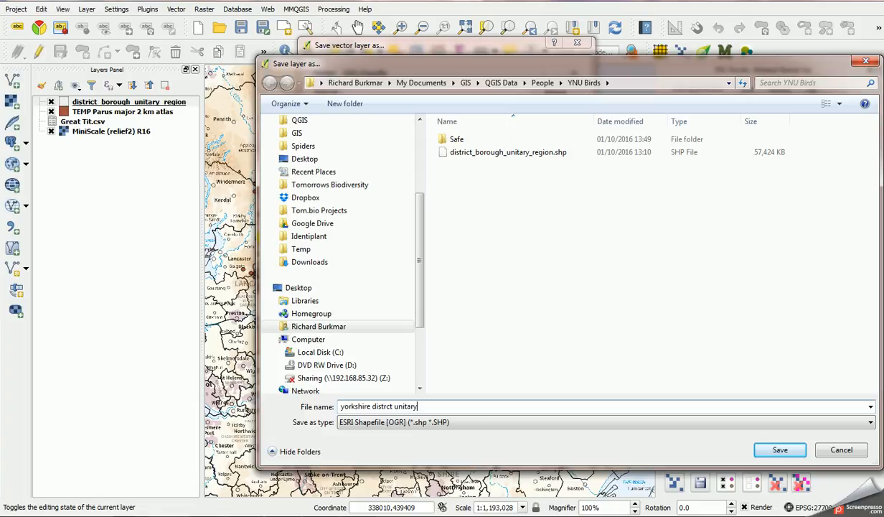
click(780, 450)
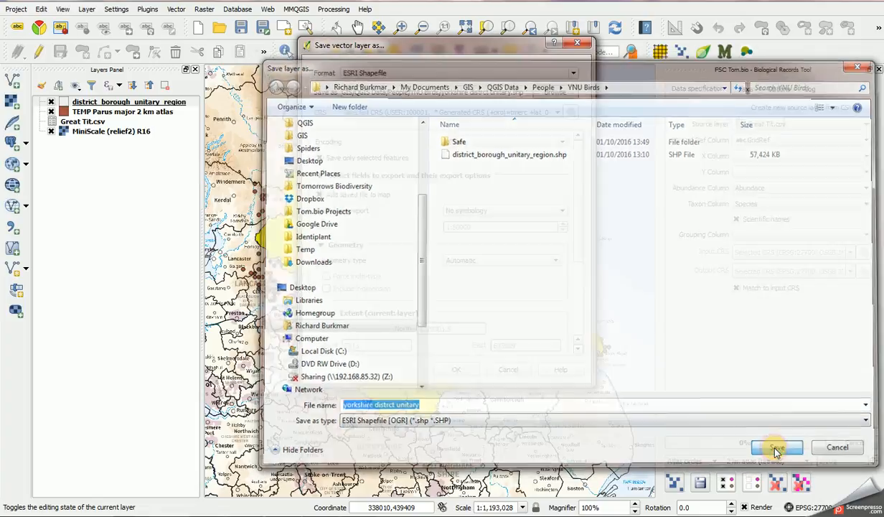
click(476, 373)
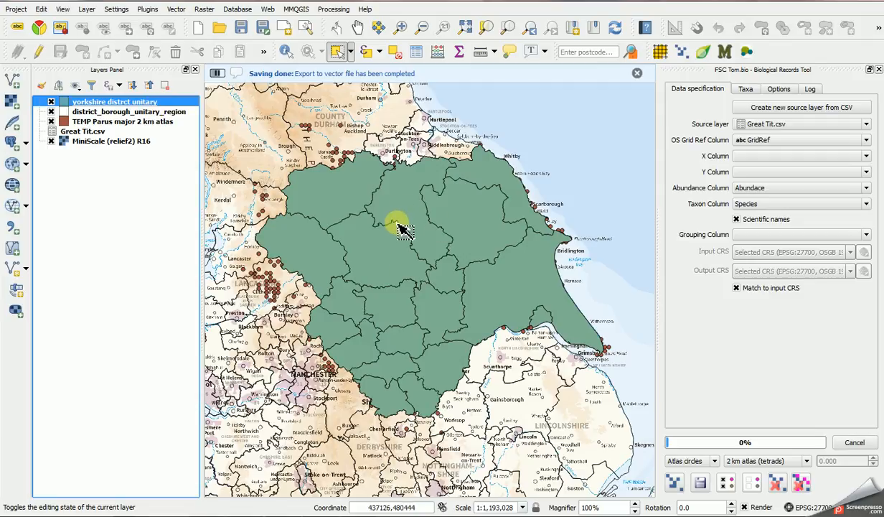
- Remove the district_borough_unitary_region layer from the project
right_click(99, 112)
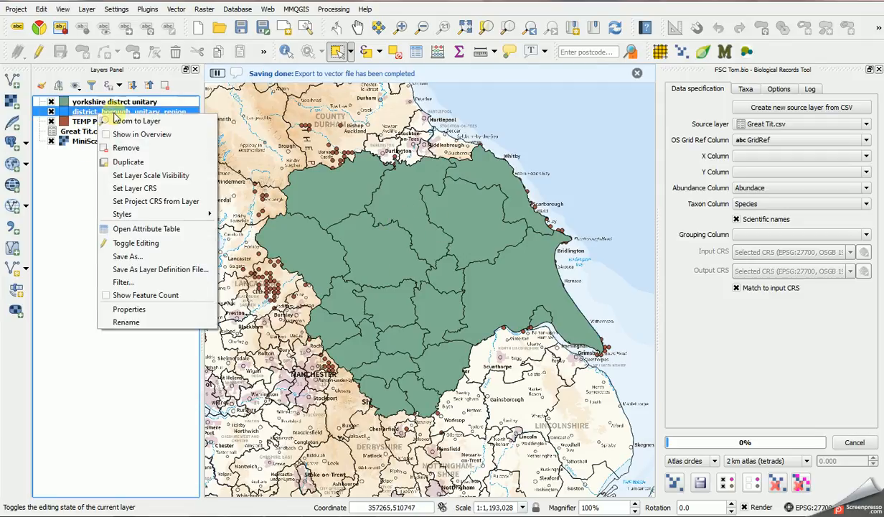
click(124, 148)
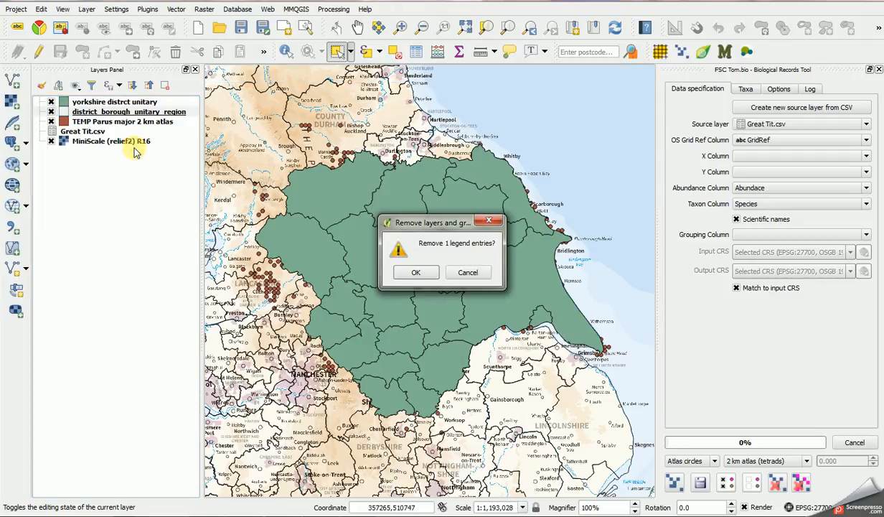
click(418, 276)
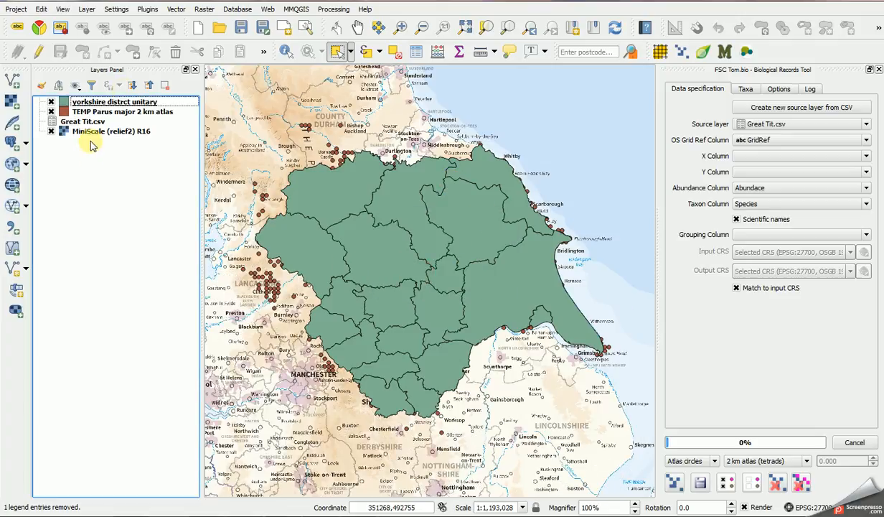
- Set the simple fill style of the yorkshire distrct unitary layer to No Brush
click(119, 104)
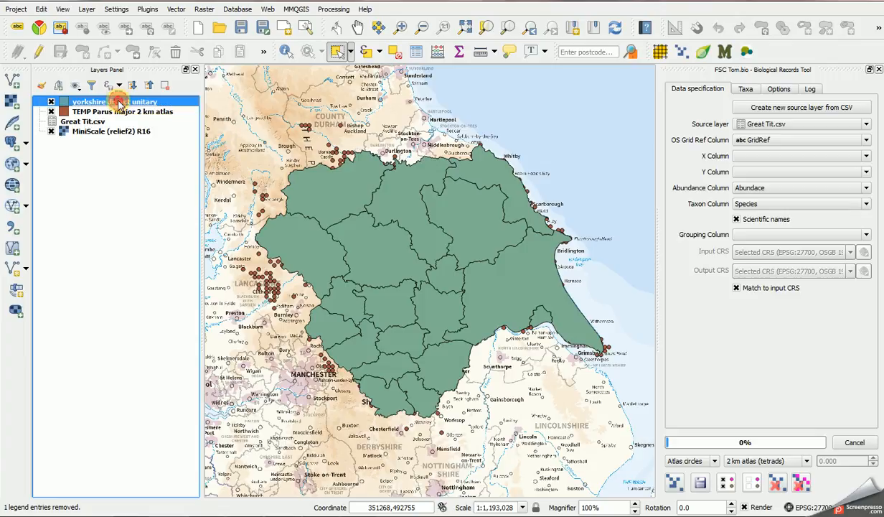
double_click(120, 104)
click(164, 59)
click(185, 204)
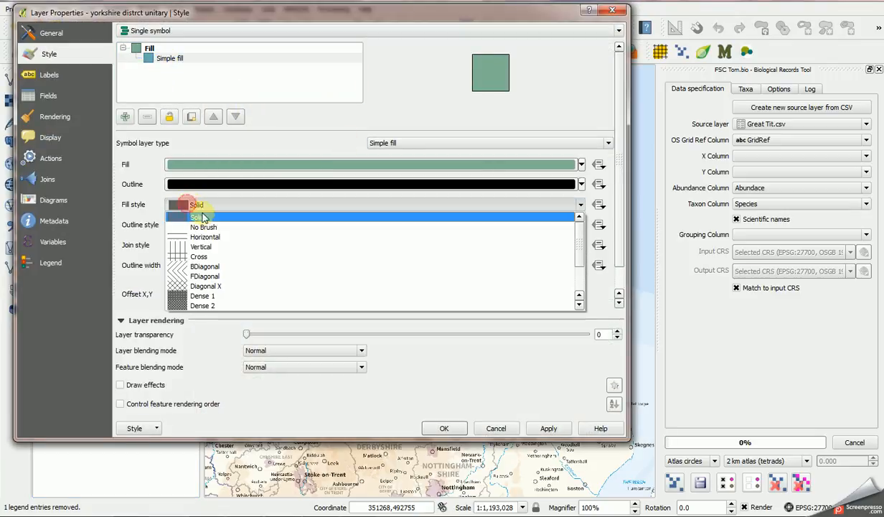
click(192, 217)
click(444, 428)
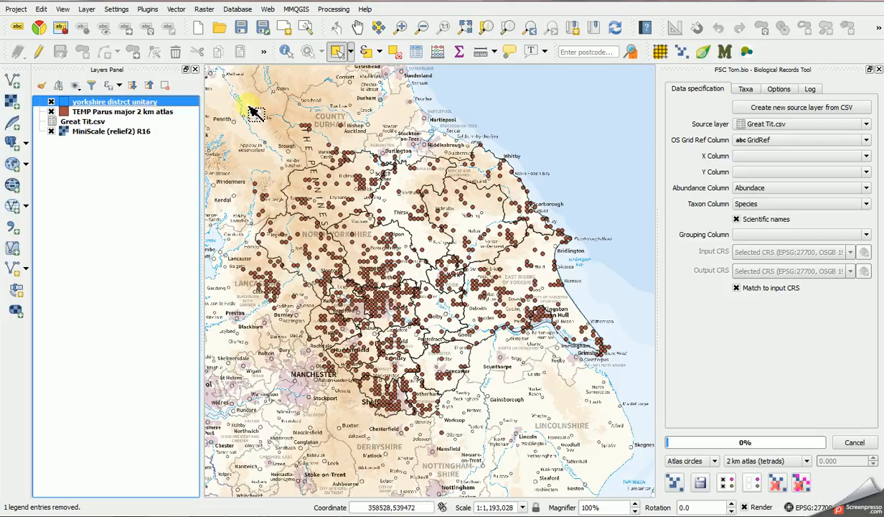
- Show the Processing Toolbox and close the FSC Tom.bio Biological Records Tool to make room for it
click(339, 9)
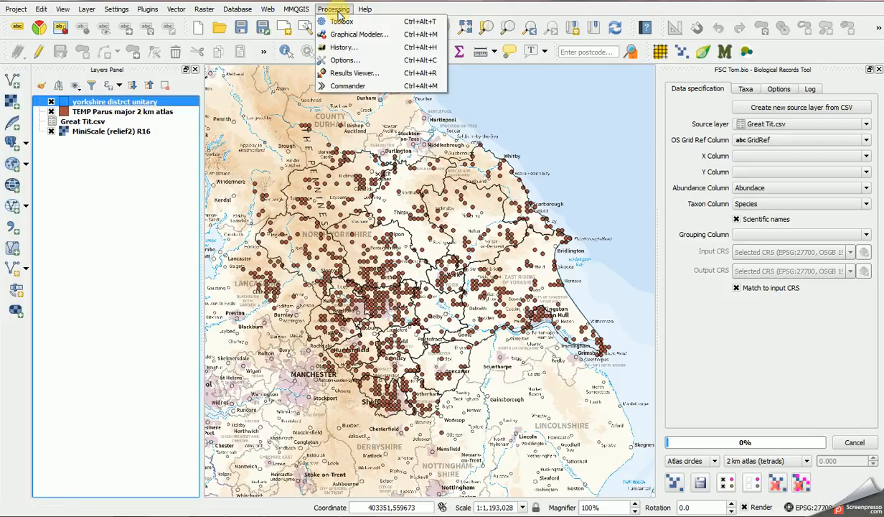
click(342, 20)
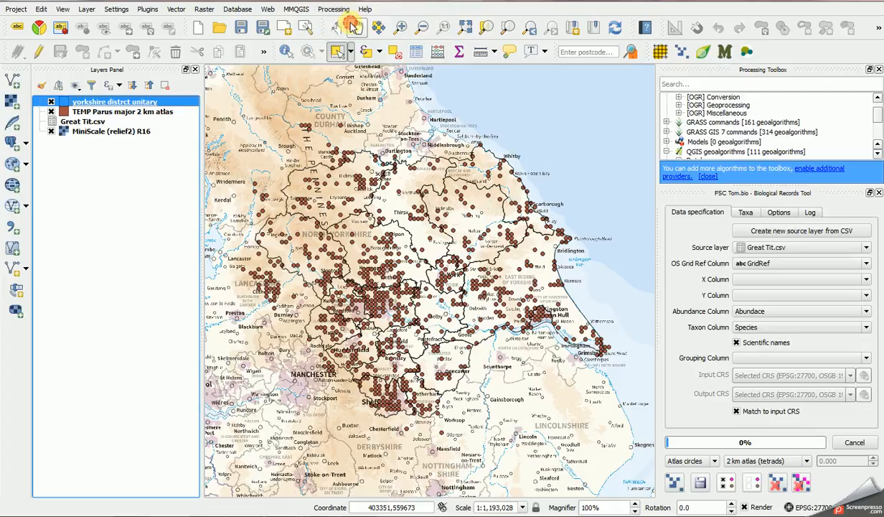
click(878, 194)
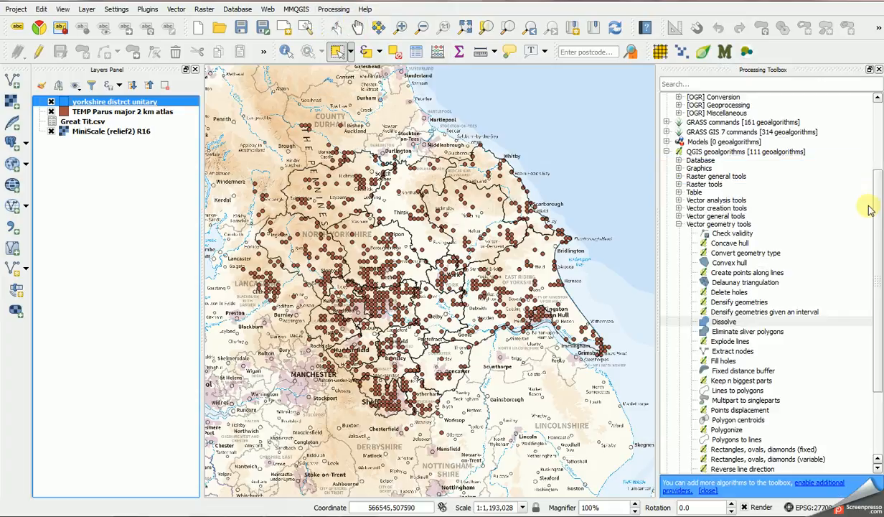
- Run the QGIS Dissolve geometry algorithm on the yorkshire distrct unitary layer, dissolving all polygons into a temporary output
click(703, 152)
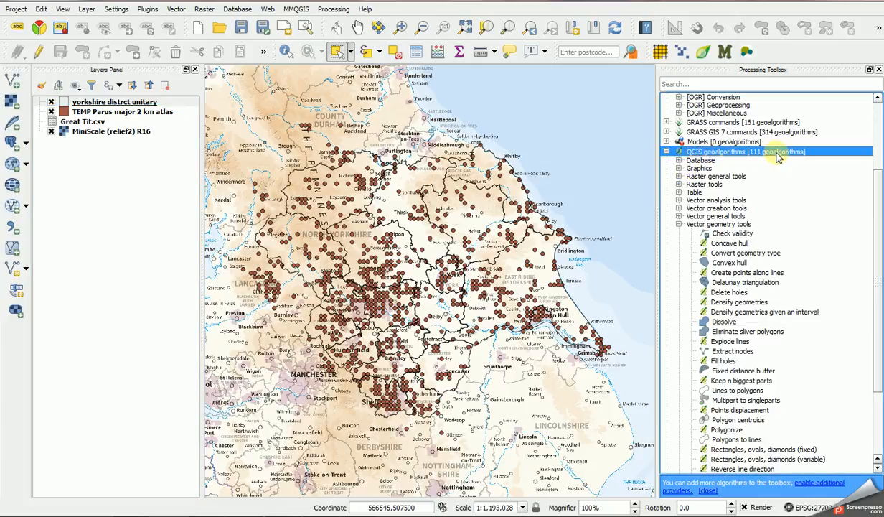
click(715, 225)
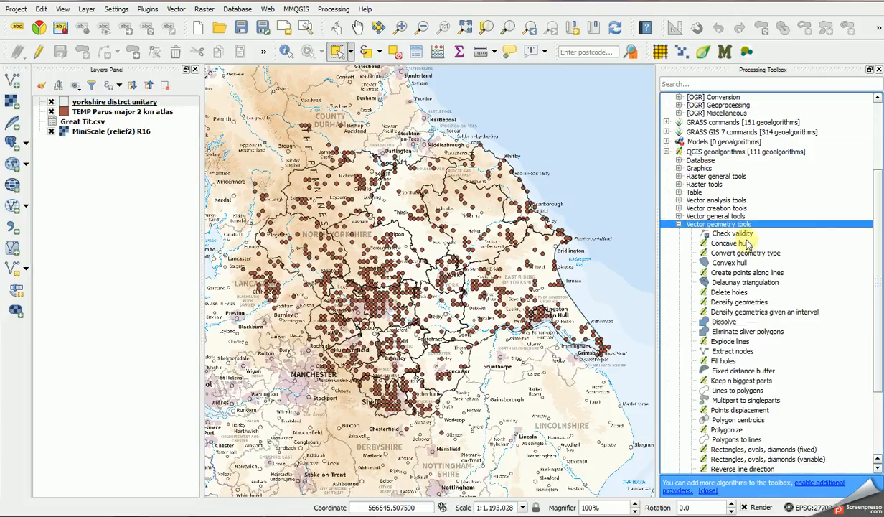
click(727, 324)
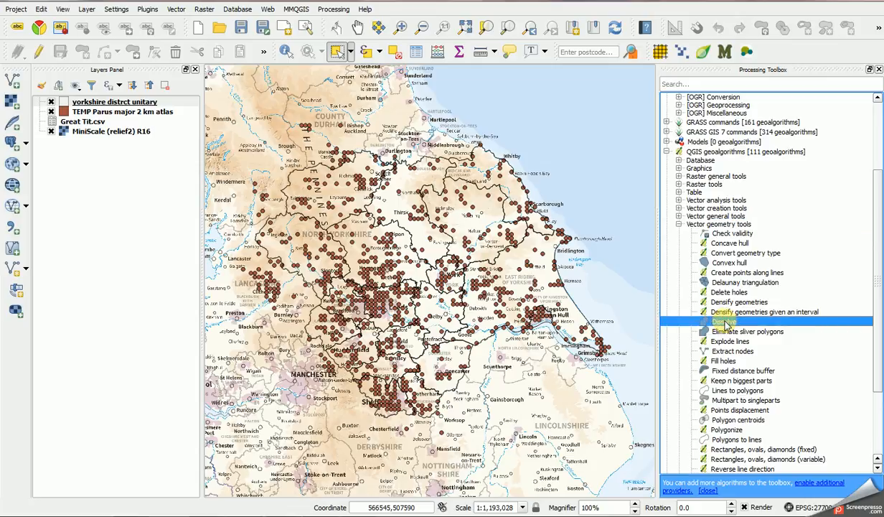
double_click(726, 323)
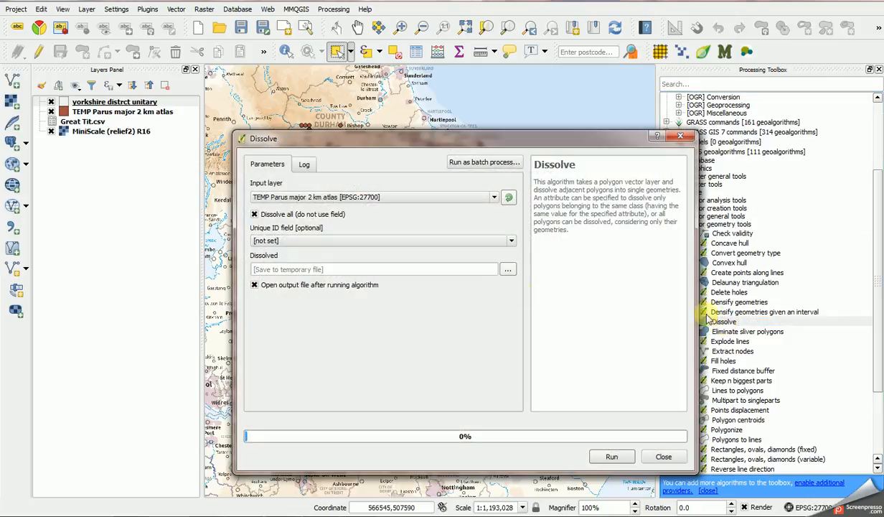
click(320, 202)
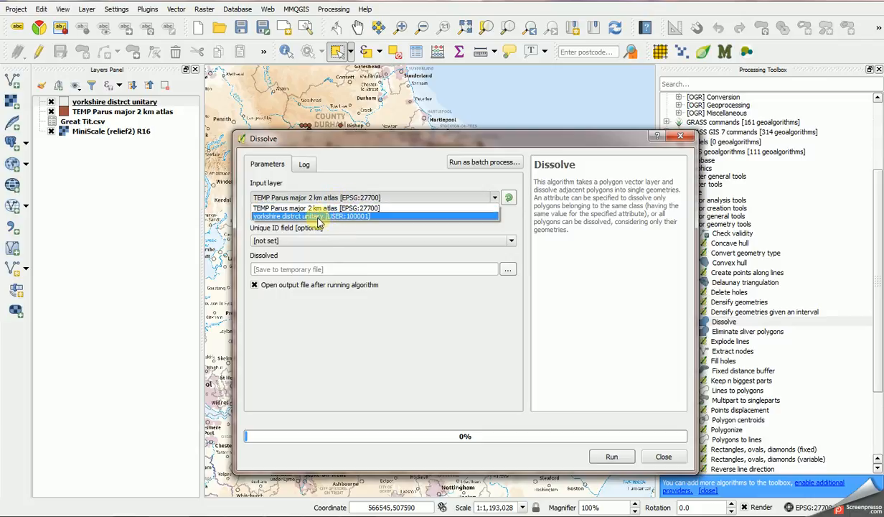
click(319, 216)
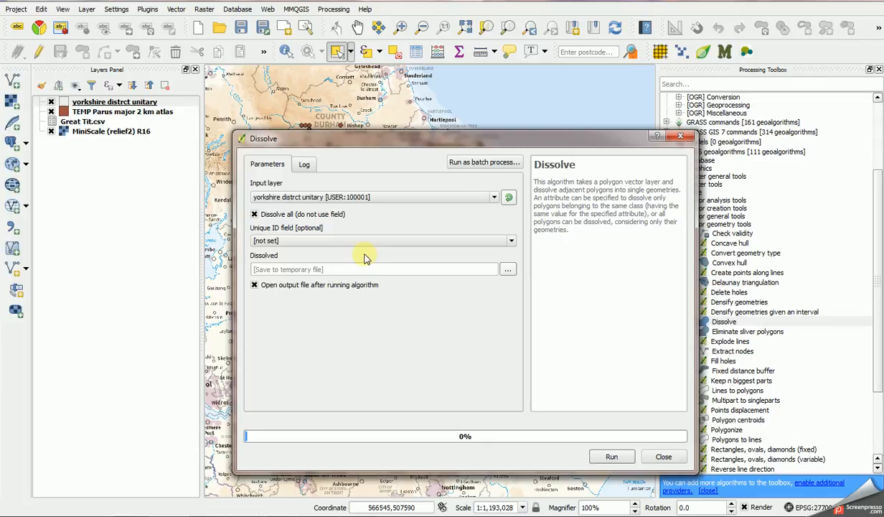
click(616, 456)
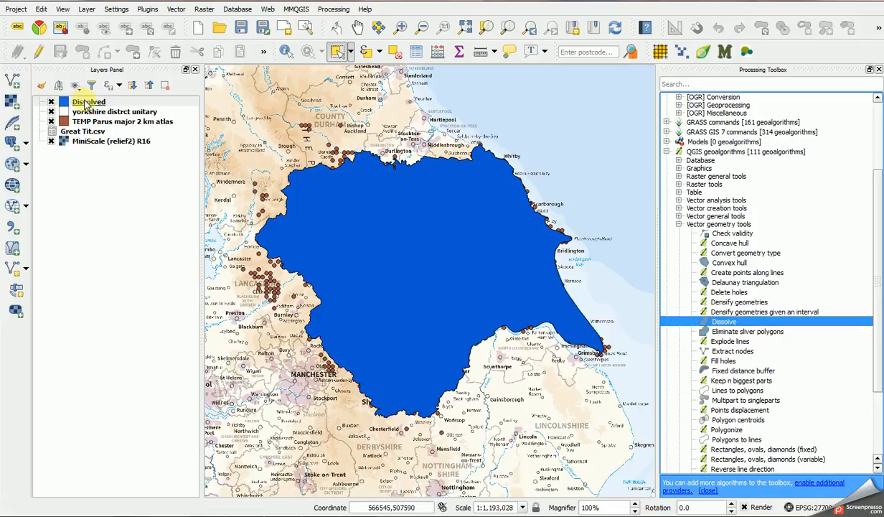
- Save the Dissolved layer as an ESRI Shapefile named "yorkshire" in the YNU Birds folder and add it to the map
right_click(85, 103)
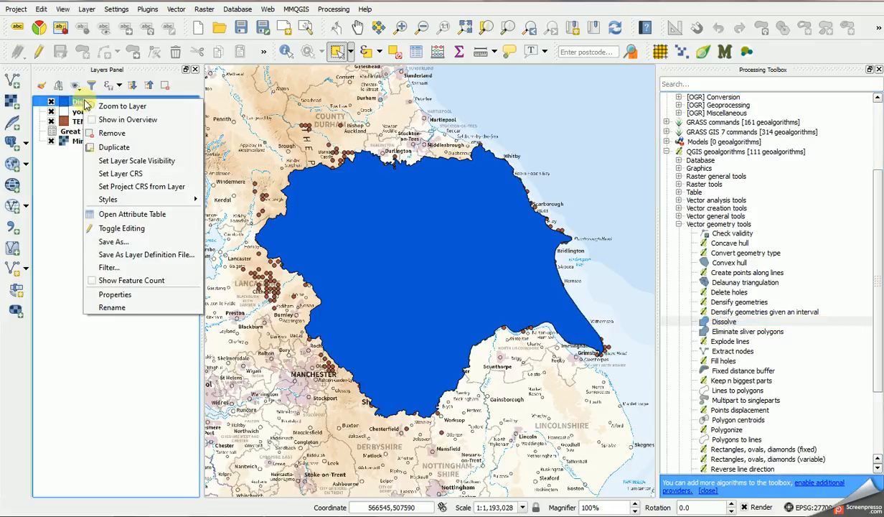
click(128, 245)
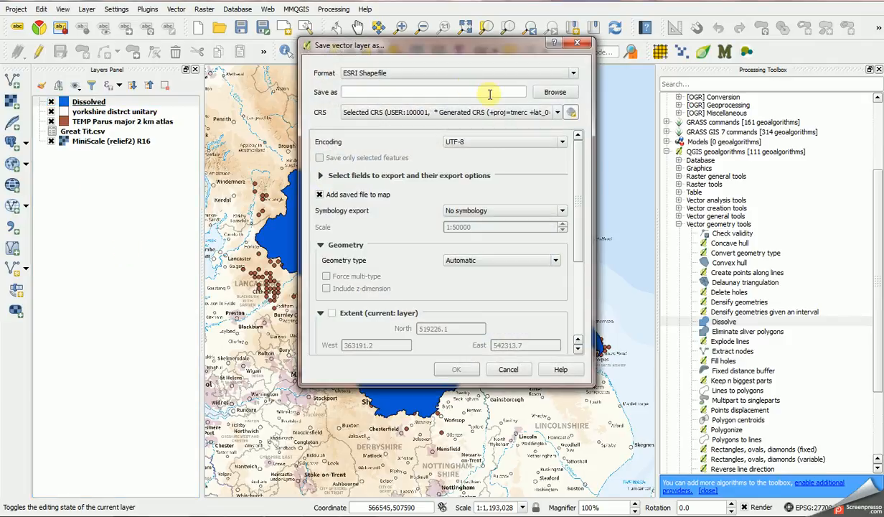
click(538, 91)
click(367, 407)
text(yorkshire)
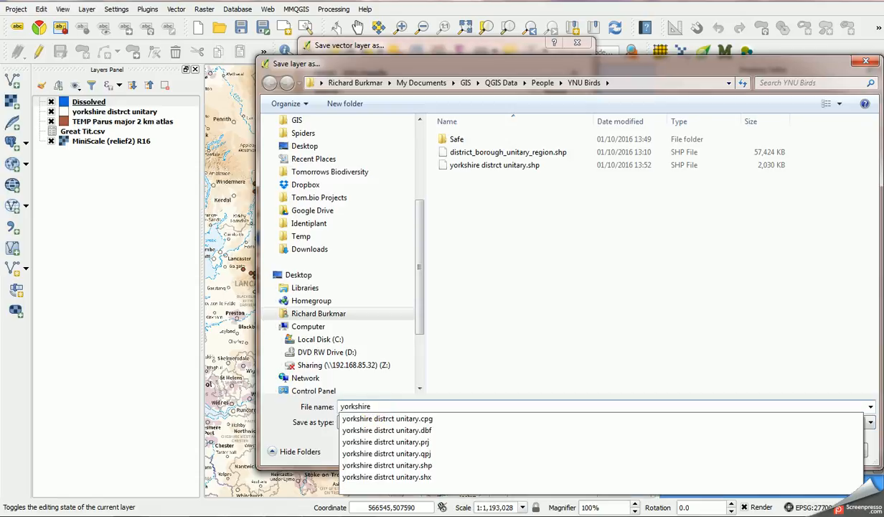
key(Return)
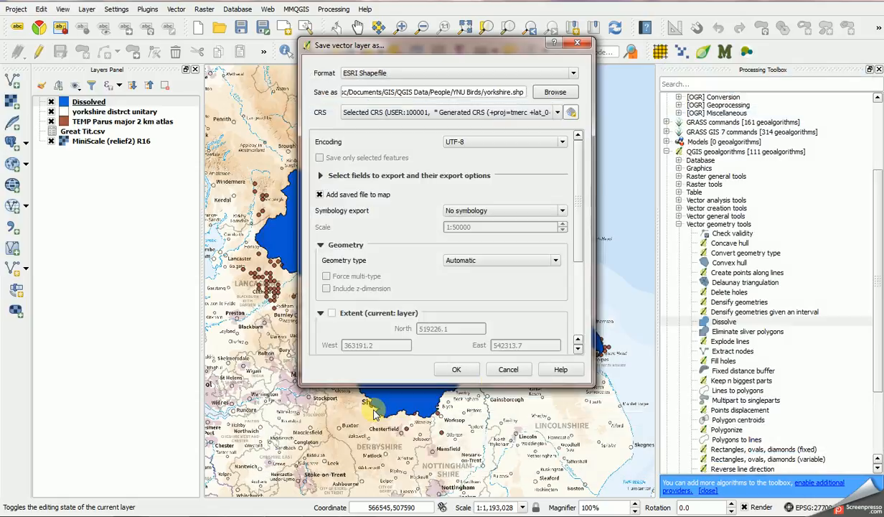
click(455, 369)
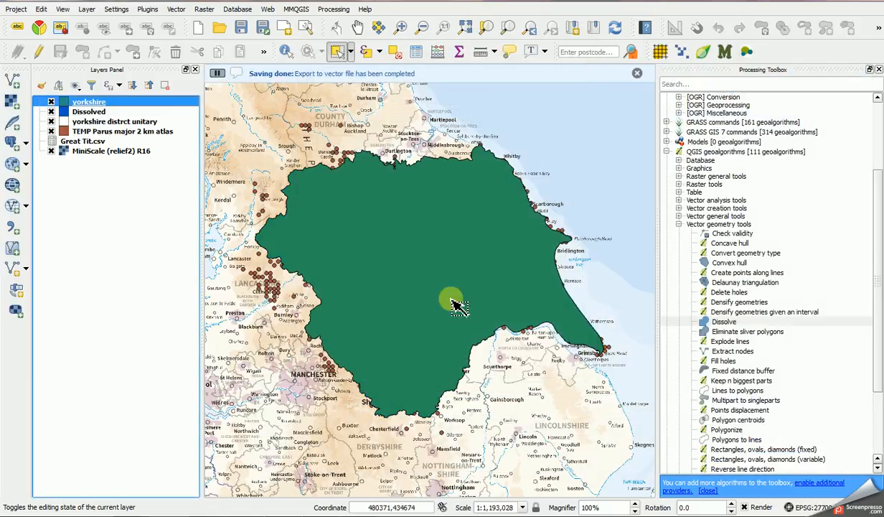
- Style the yorkshire layer's simple fill with No Brush and an outline width of 0.46 mm
double_click(86, 103)
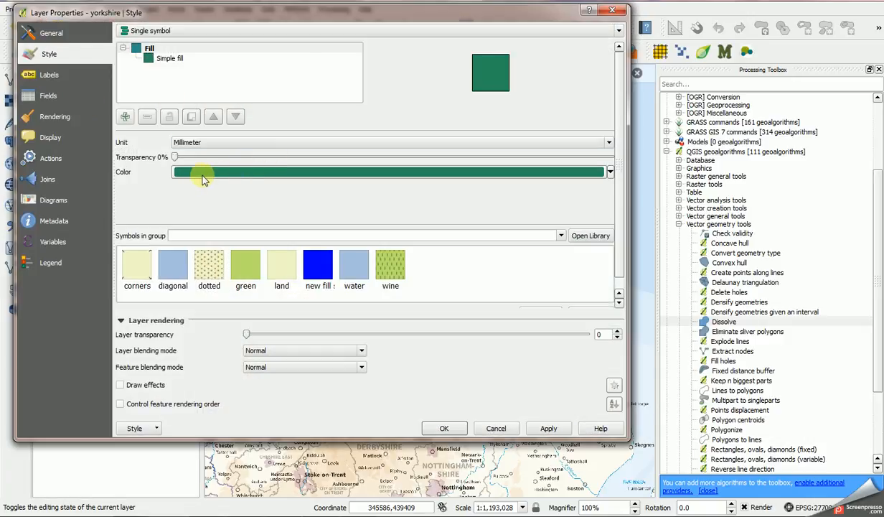
click(170, 58)
click(197, 205)
click(209, 217)
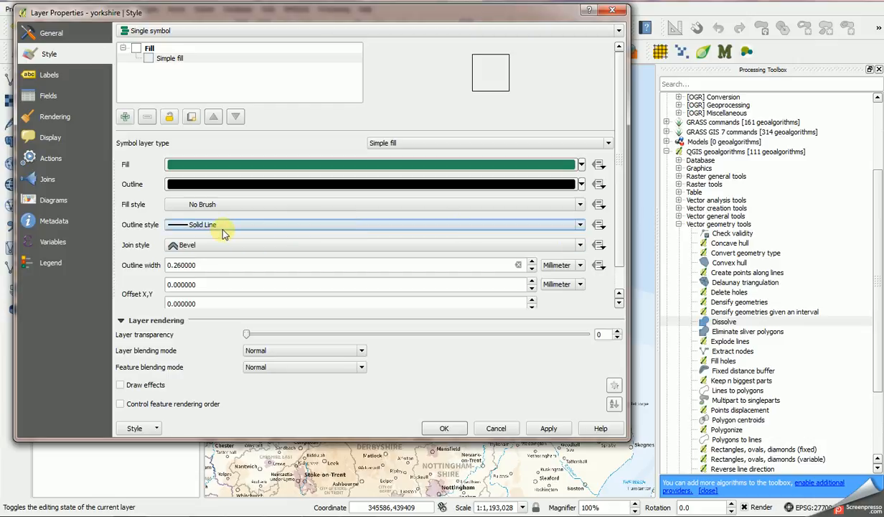
click(532, 262)
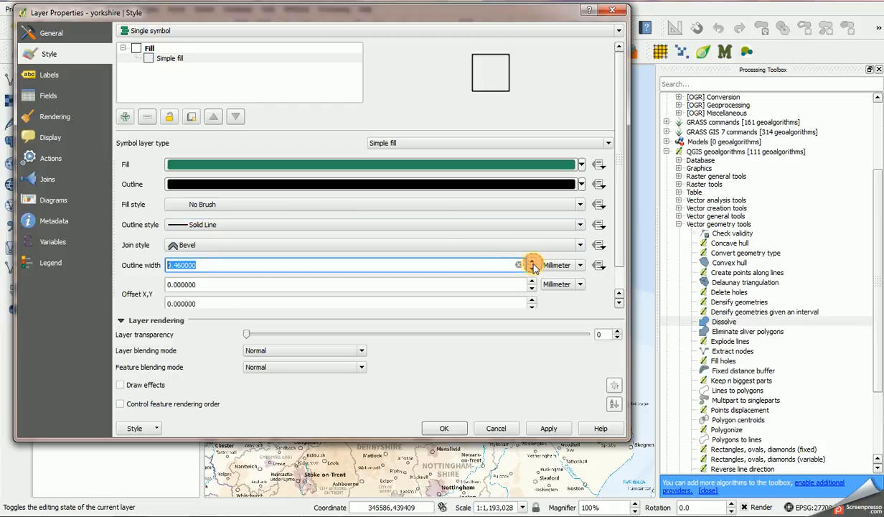
click(444, 428)
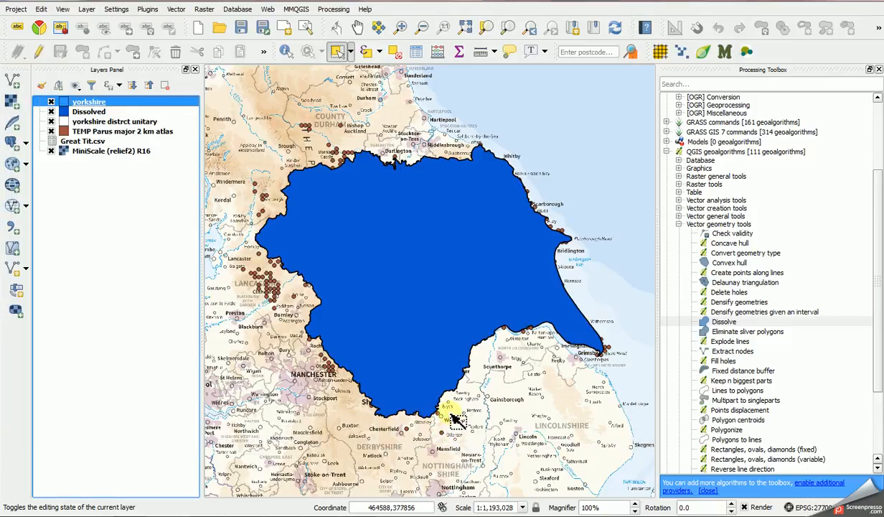
- Remove the temporary Dissolved layer from the project
click(98, 104)
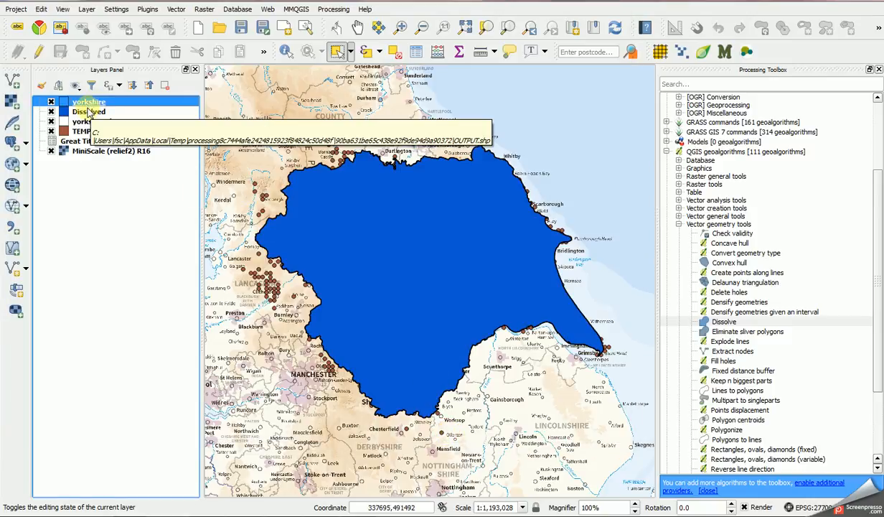
right_click(79, 114)
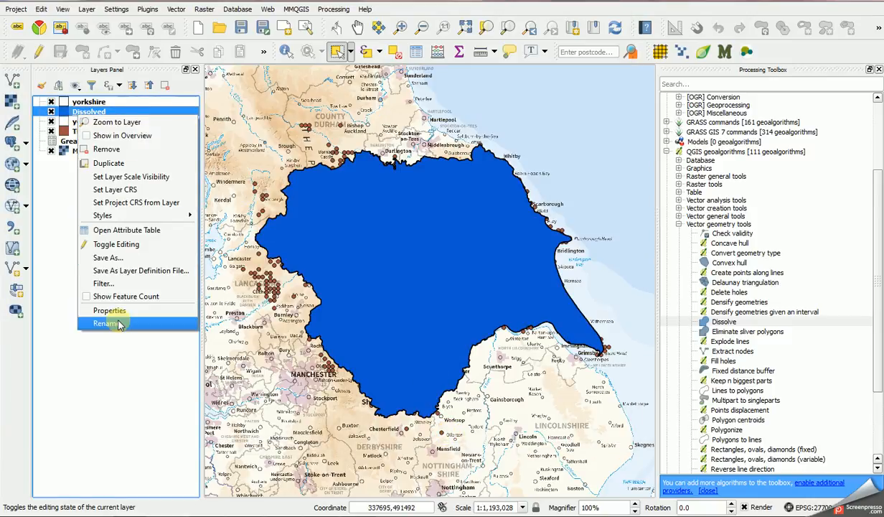
click(118, 149)
click(416, 270)
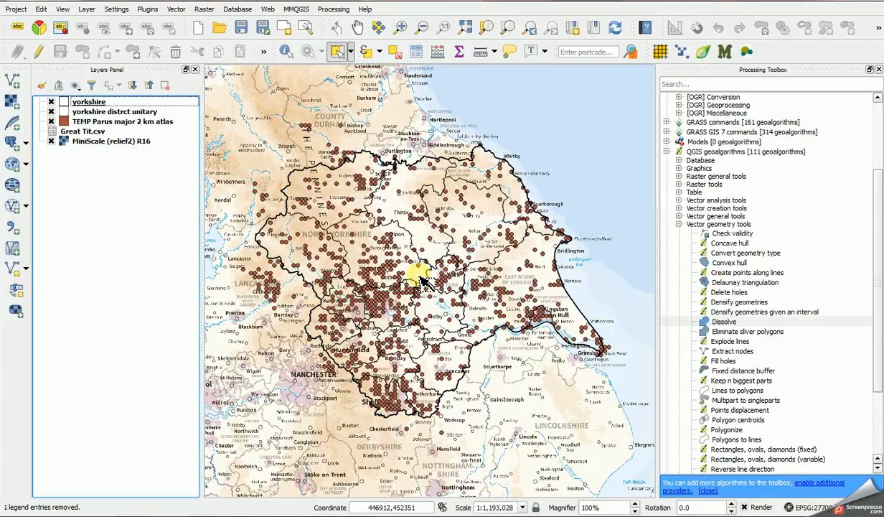